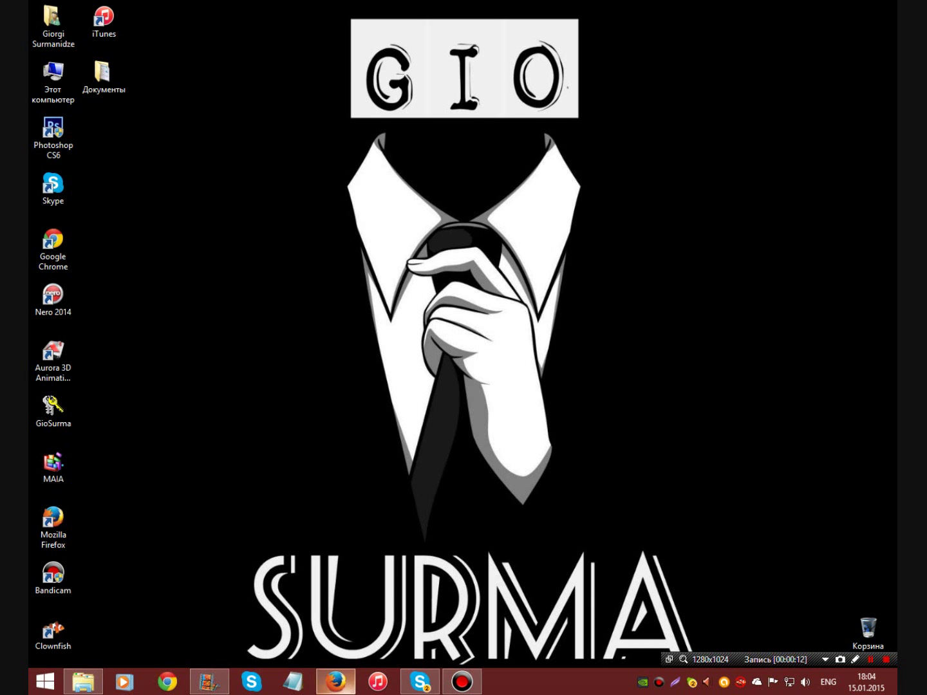
- Switch to Firefox and examine the 64-bit and 32-bit Movie Maker 6.0 installer links on Blaine's Movie Maker Blog
left_click(336, 680)
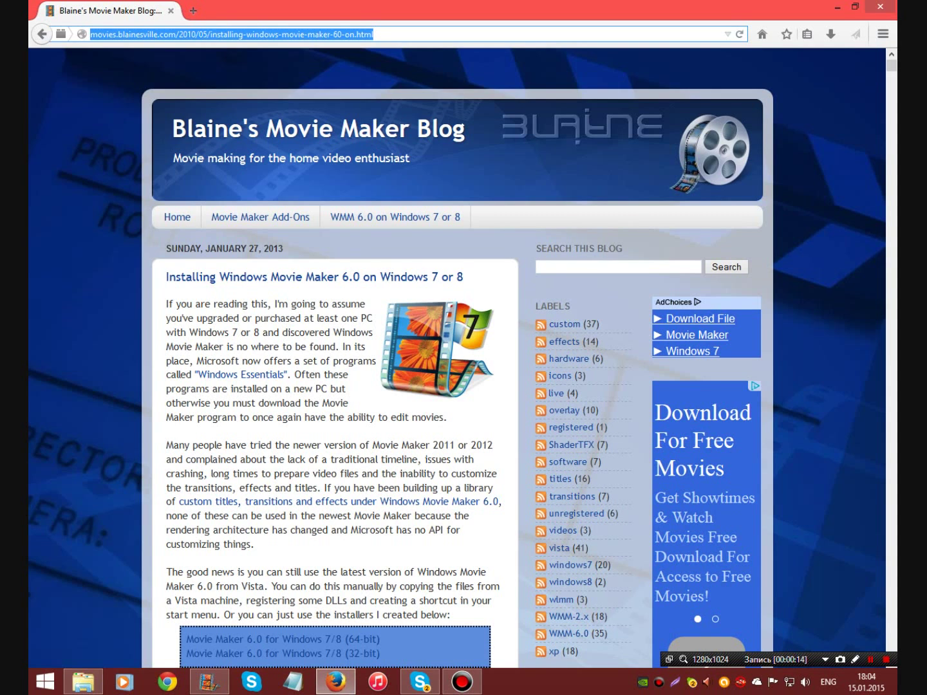
left_click(374, 34)
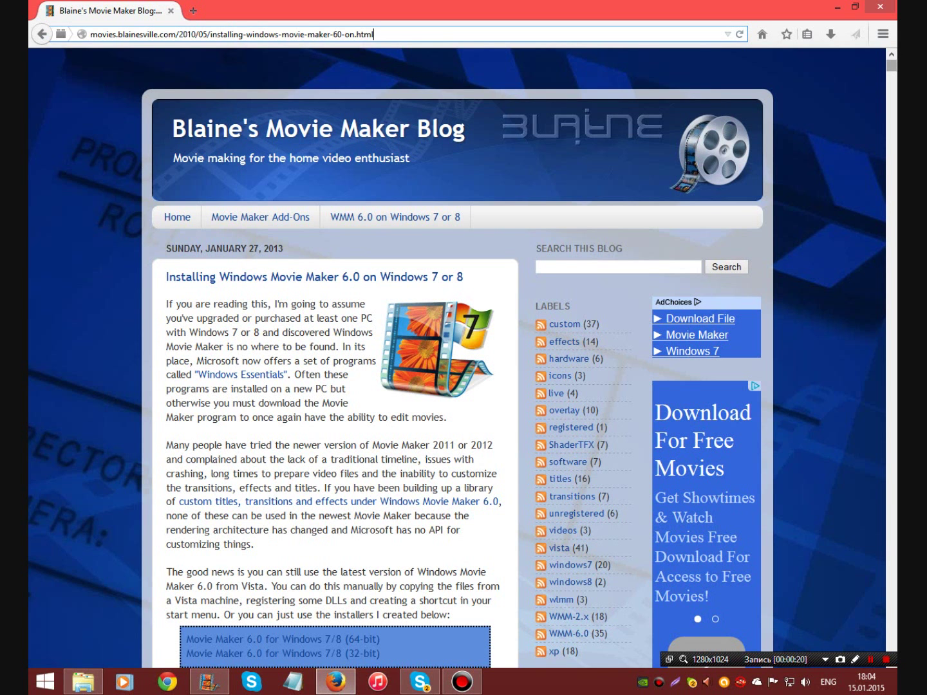
scroll(451, 355, "down", 10)
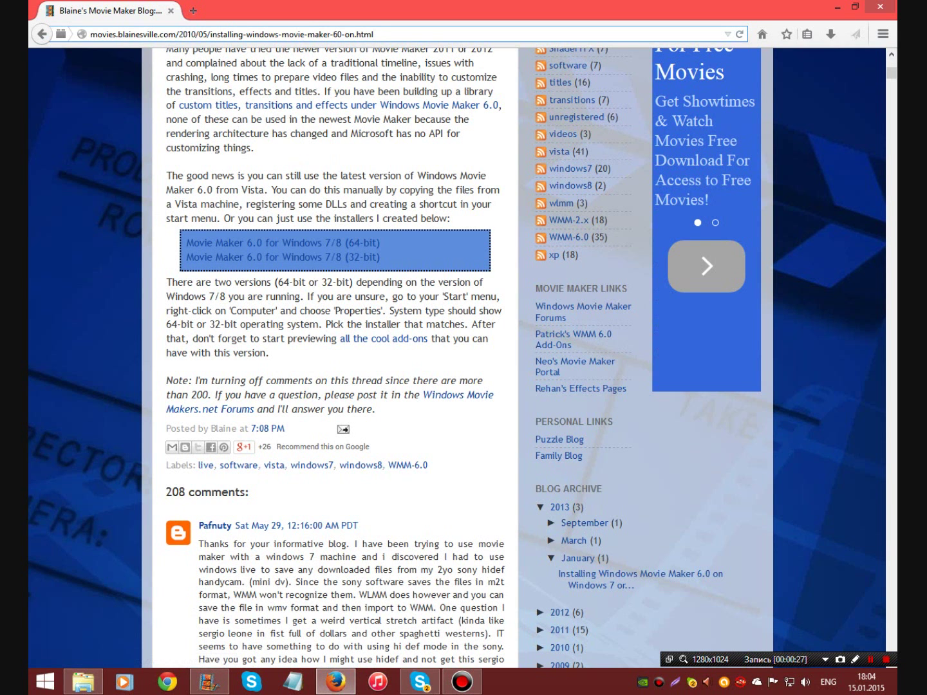
left_click_drag(890, 73, 891, 65)
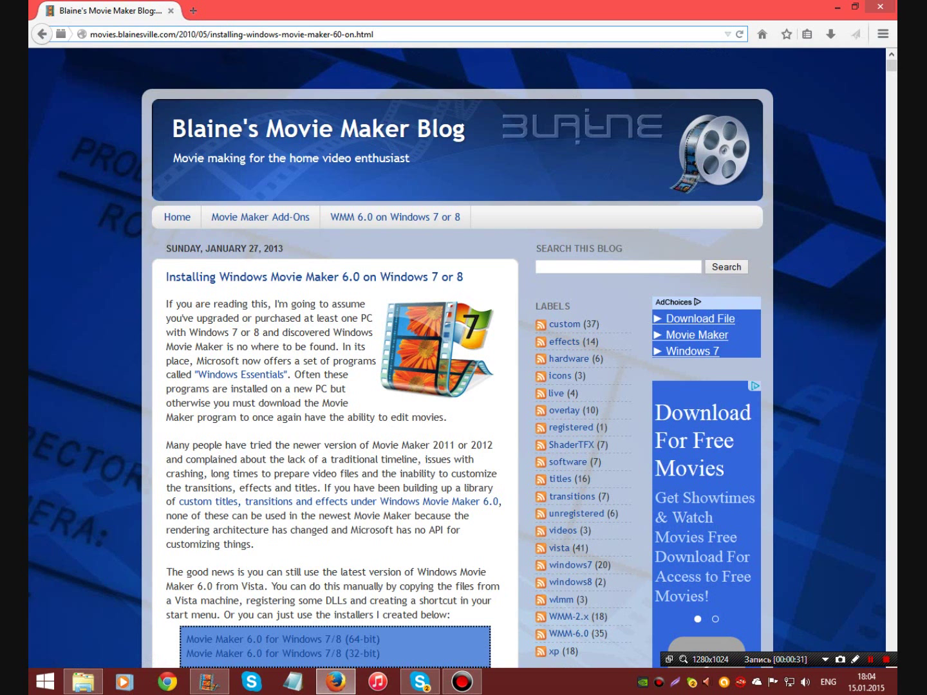
- Open rehanfx.org in a new browser tab
left_click(193, 11)
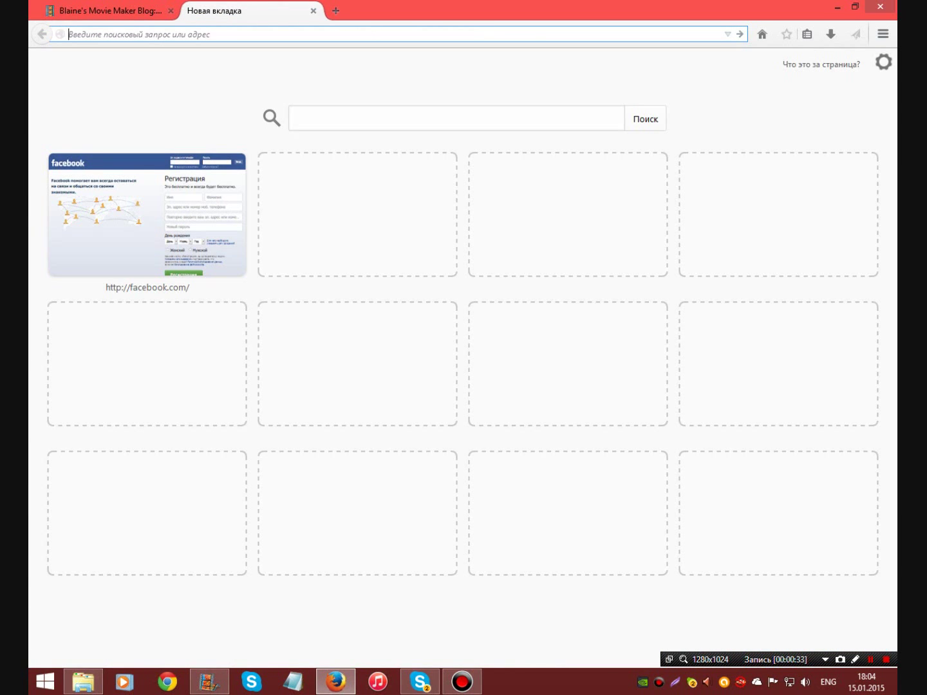
type("rehanfx.")
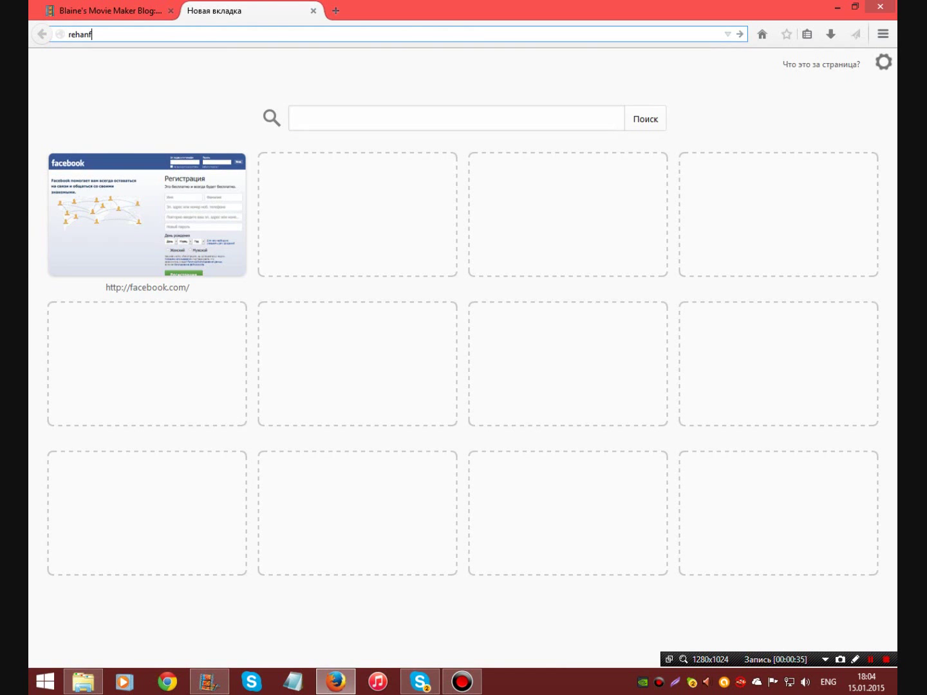
type("org")
key("Return")
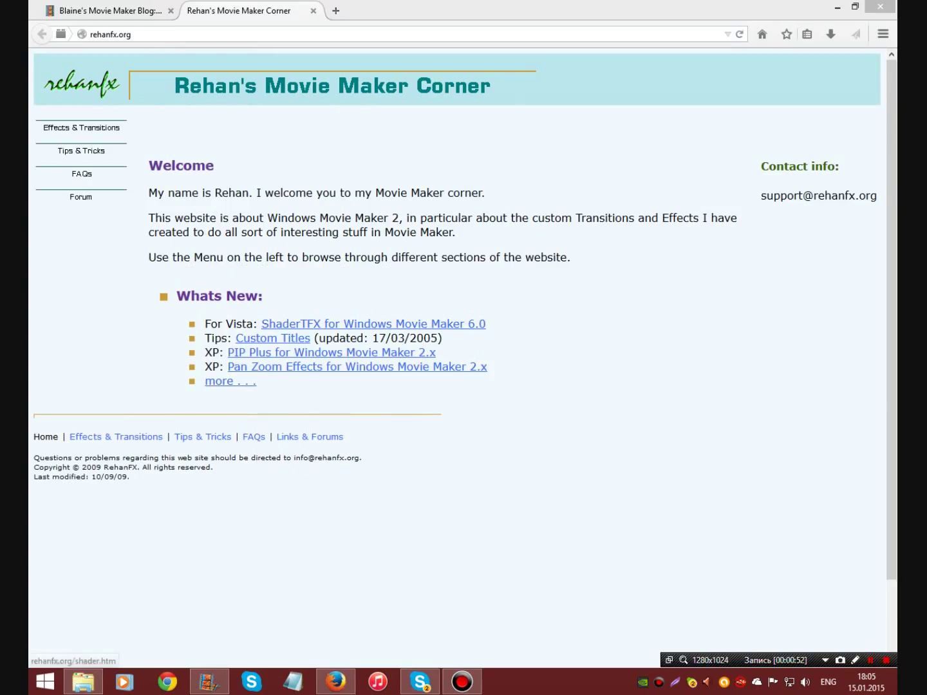
- Download the 64-bit beta of ShaderTFX version 1.1.045 from the ShaderTFX for Windows Movie Maker 6.0 page
left_click(361, 324)
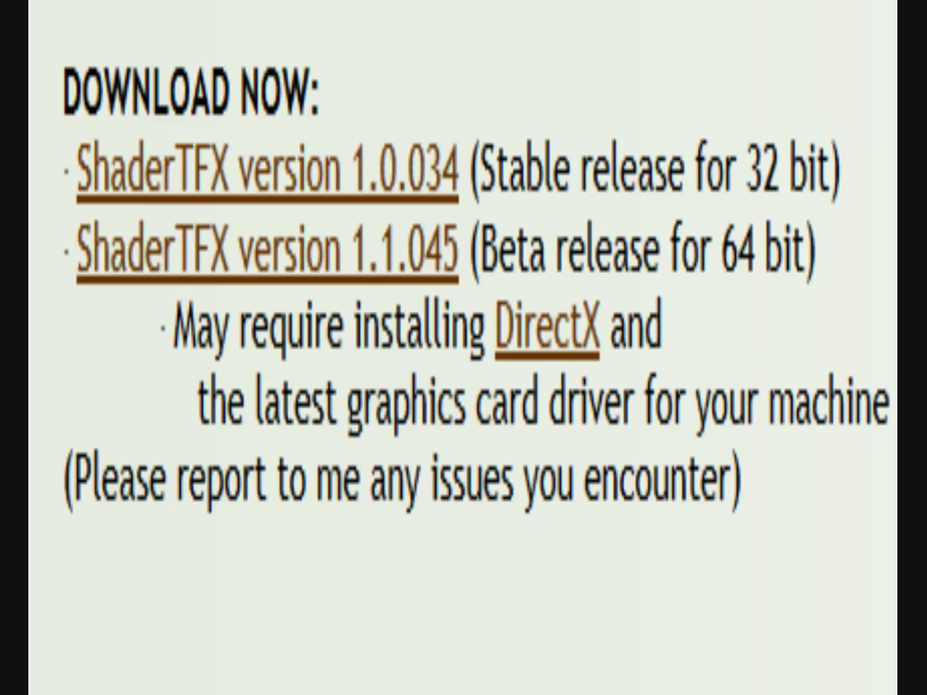
double_click(737, 246)
left_click_drag(754, 246, 721, 246)
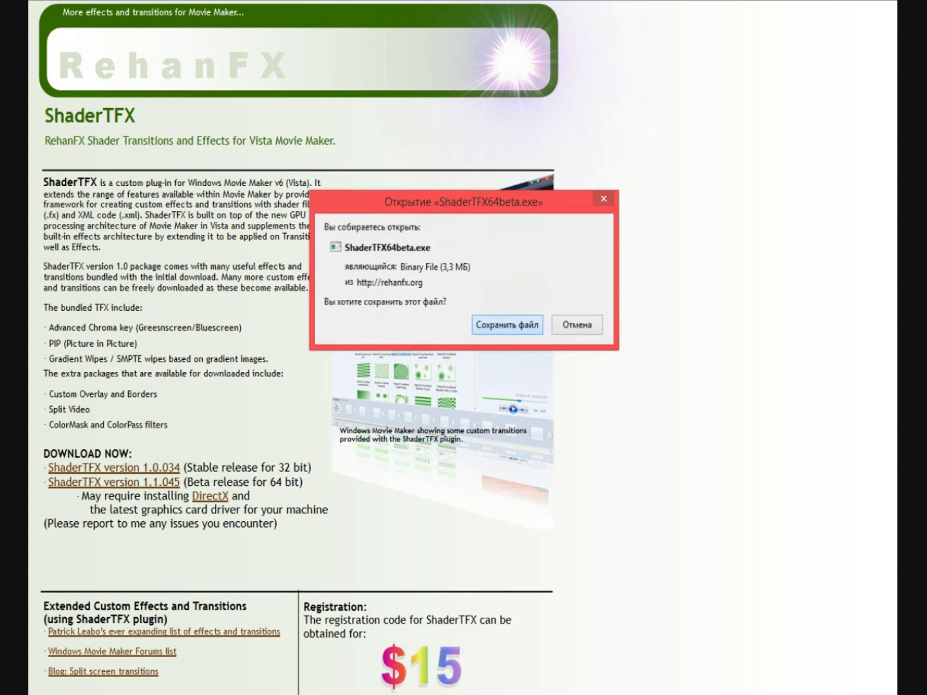
left_click(507, 324)
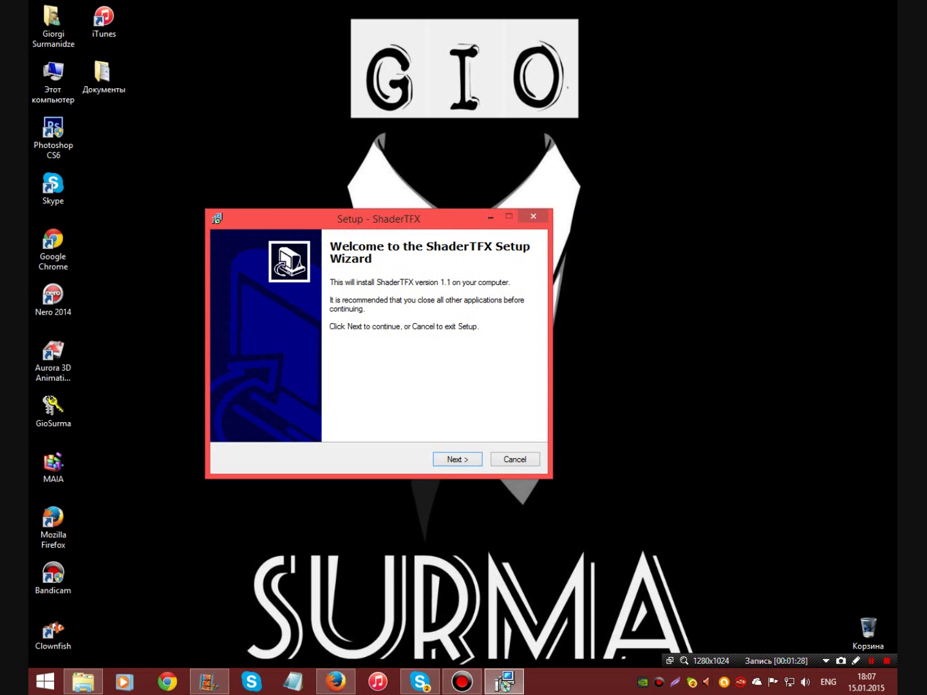
- Install ShaderTFX with the default destination C:\Program Files\RehanFX\ShaderTFX and finish the setup wizard
left_click_drag(379, 219, 522, 232)
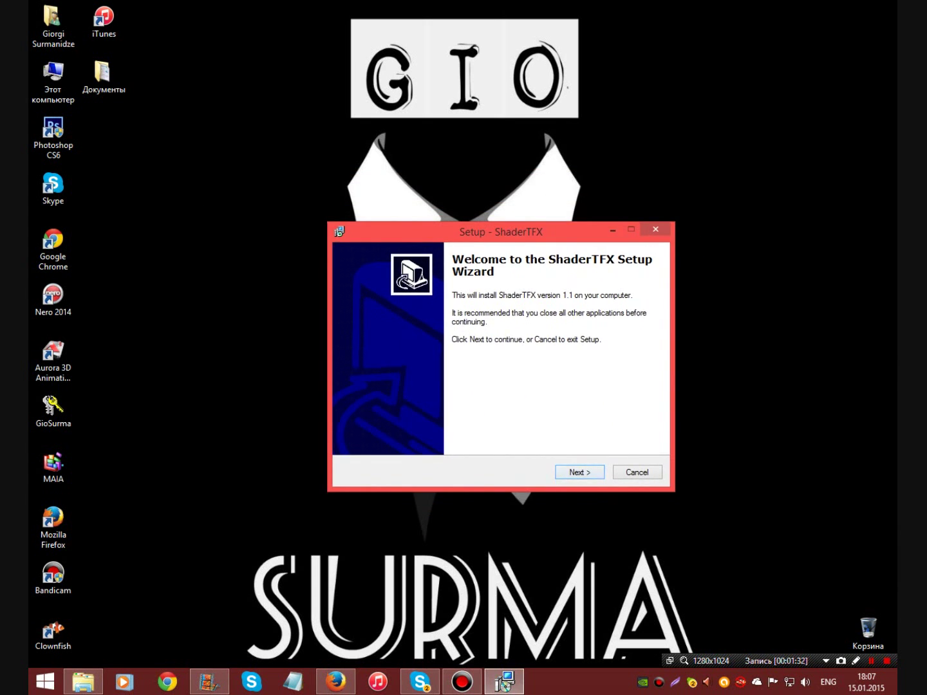
key("Return")
key("Return")
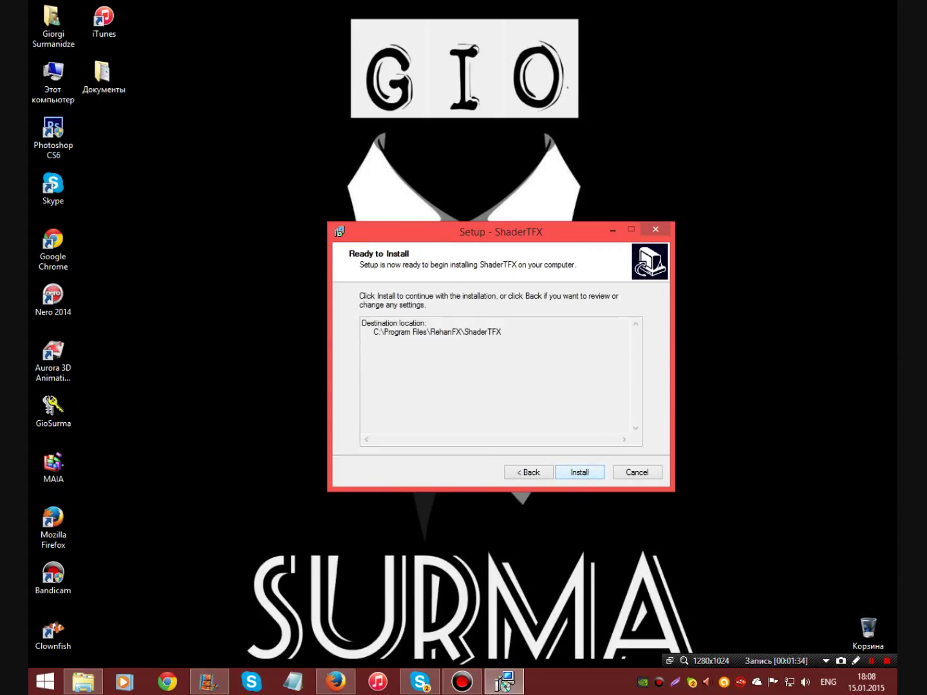
key("Return")
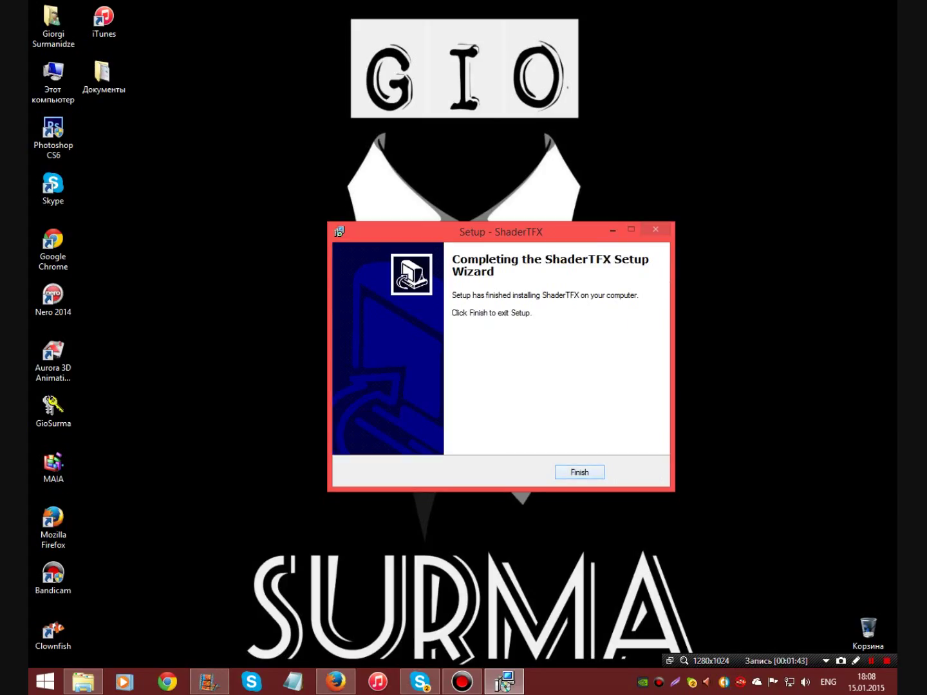
key("Return")
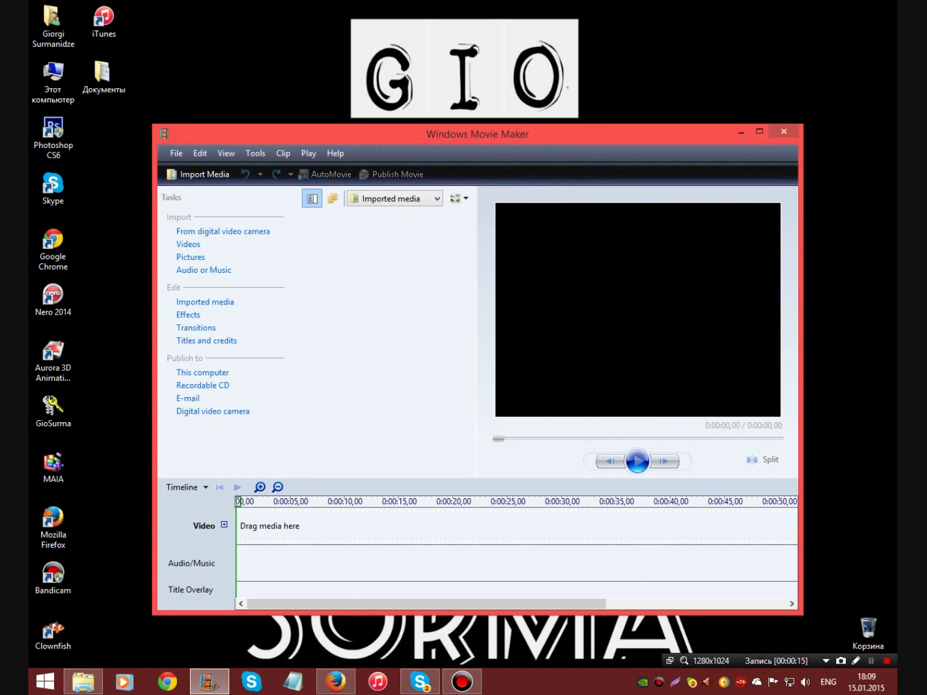
- Maximize Windows Movie Maker and examine the transitions collection for the RehanFX chroma, PIP and gradient transitions
left_click(760, 131)
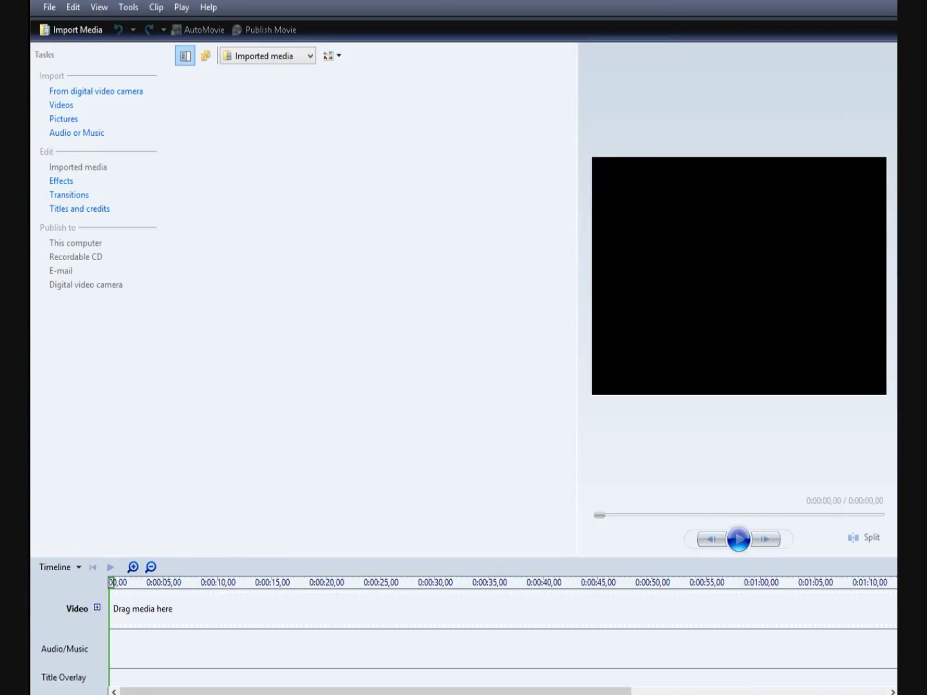
left_click(69, 195)
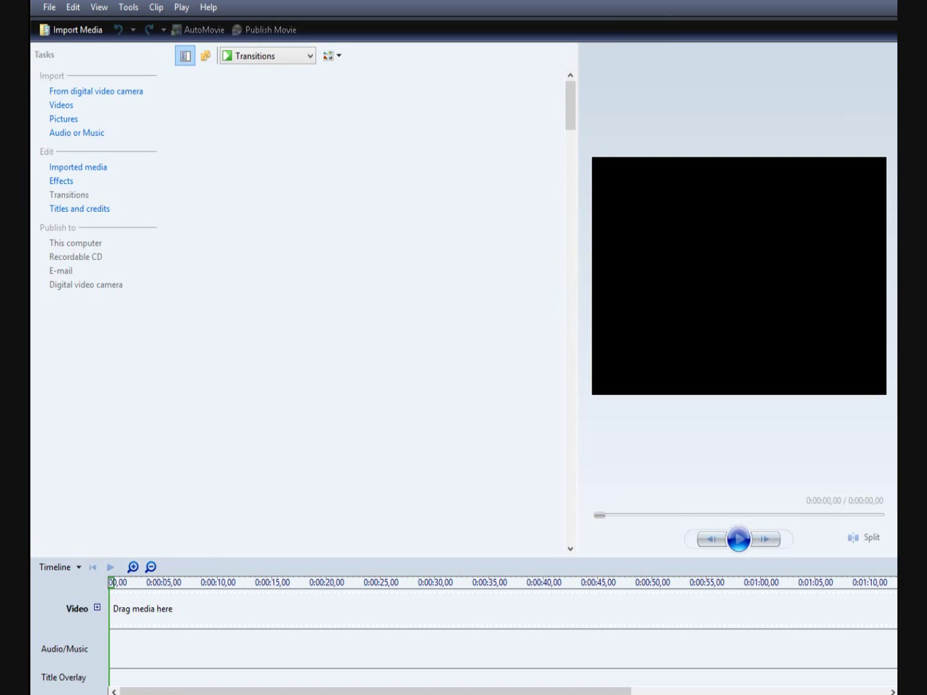
scroll(371, 312, "down", 15)
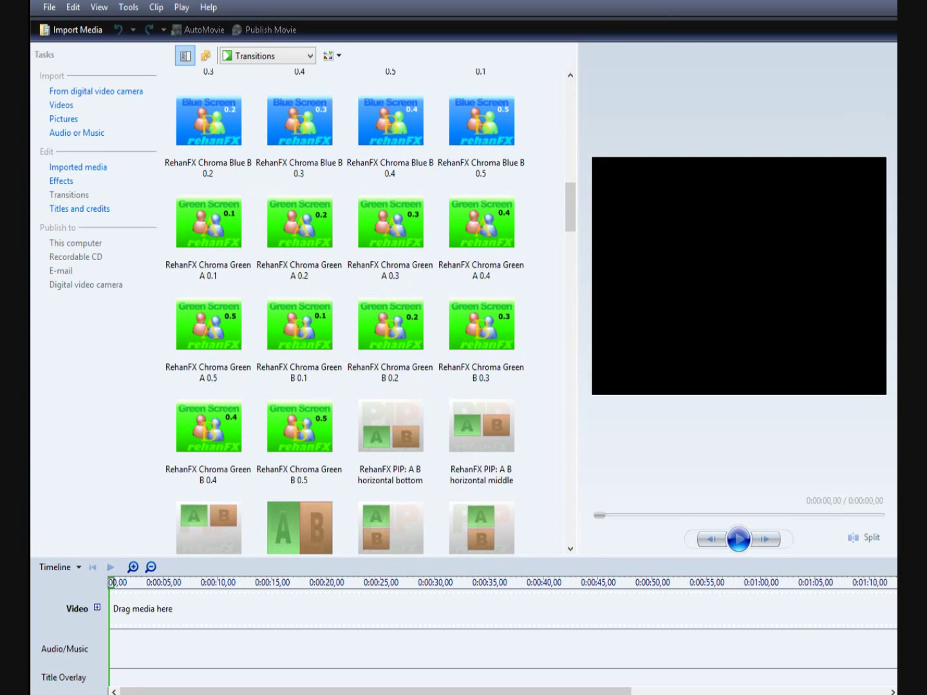
scroll(299, 129, "up", 2)
scroll(370, 312, "up", 1)
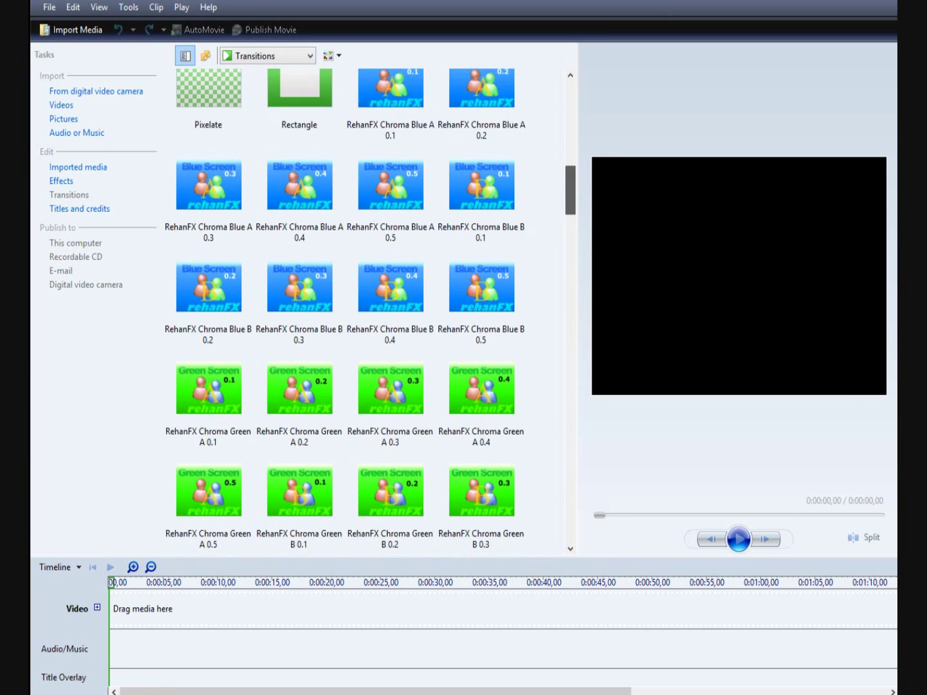
scroll(371, 312, "down", 10)
scroll(208, 303, "down", 1)
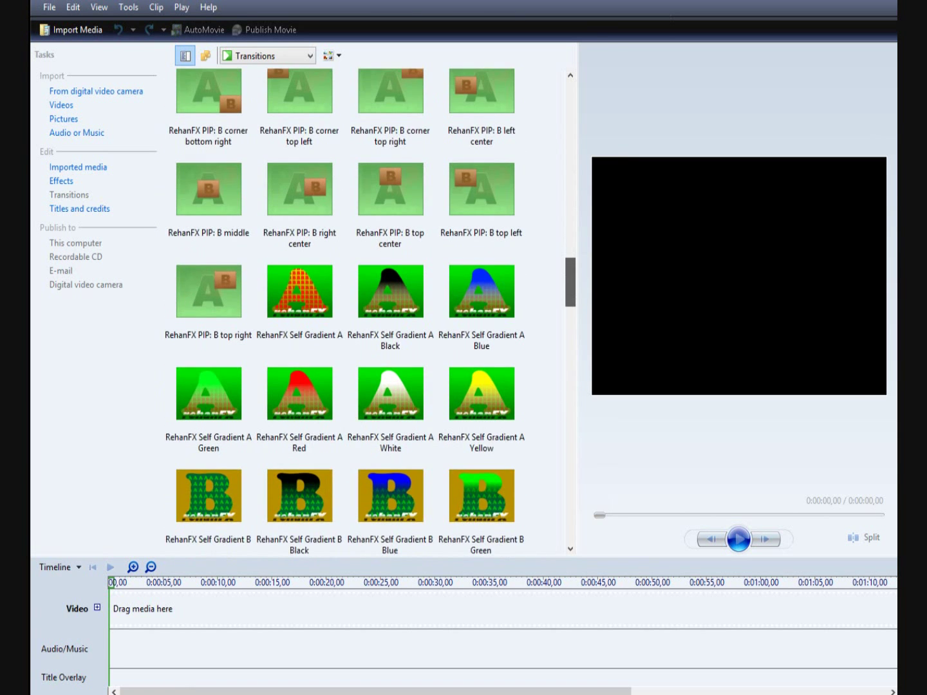
scroll(208, 303, "up", 1)
scroll(208, 302, "down", 1)
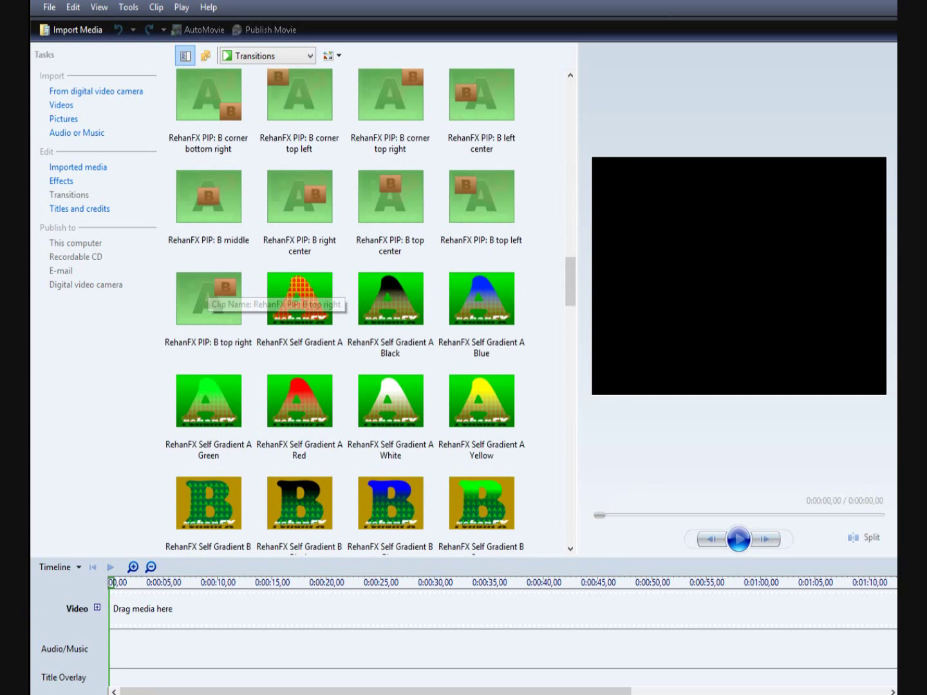
left_click_drag(570, 281, 570, 194)
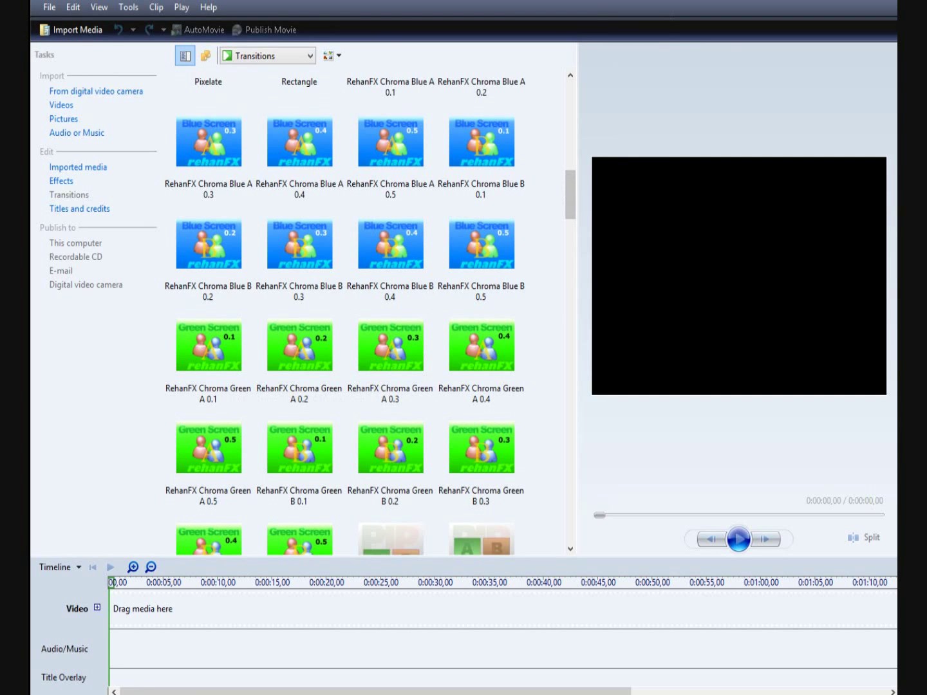
left_click_drag(571, 194, 571, 105)
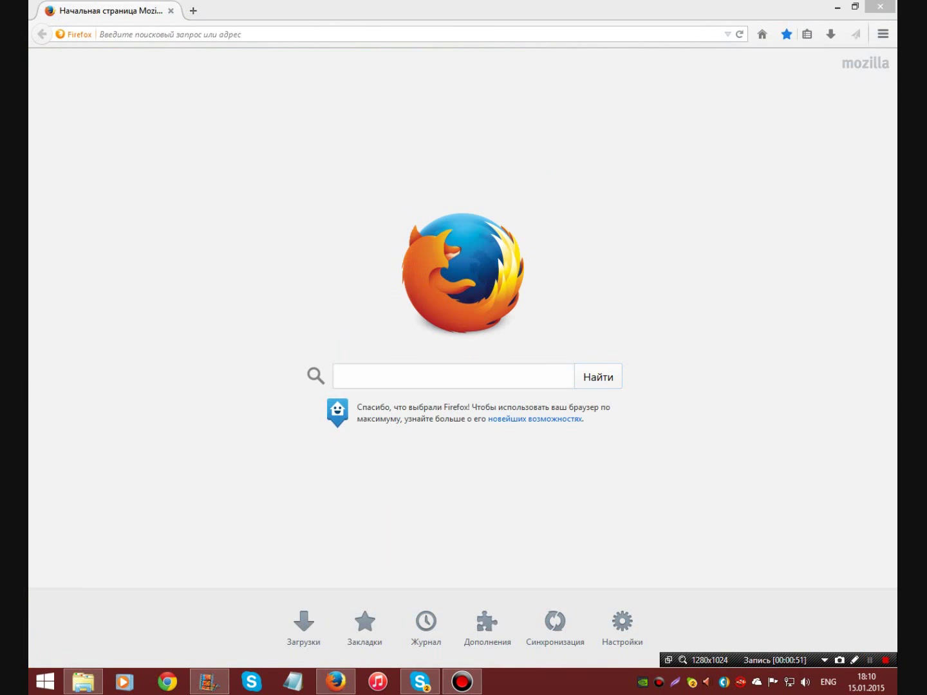
- Switch to Firefox, open youtube.com and search for "Green screen effect monkey", looking through the resulting videos
type("youtube.com/")
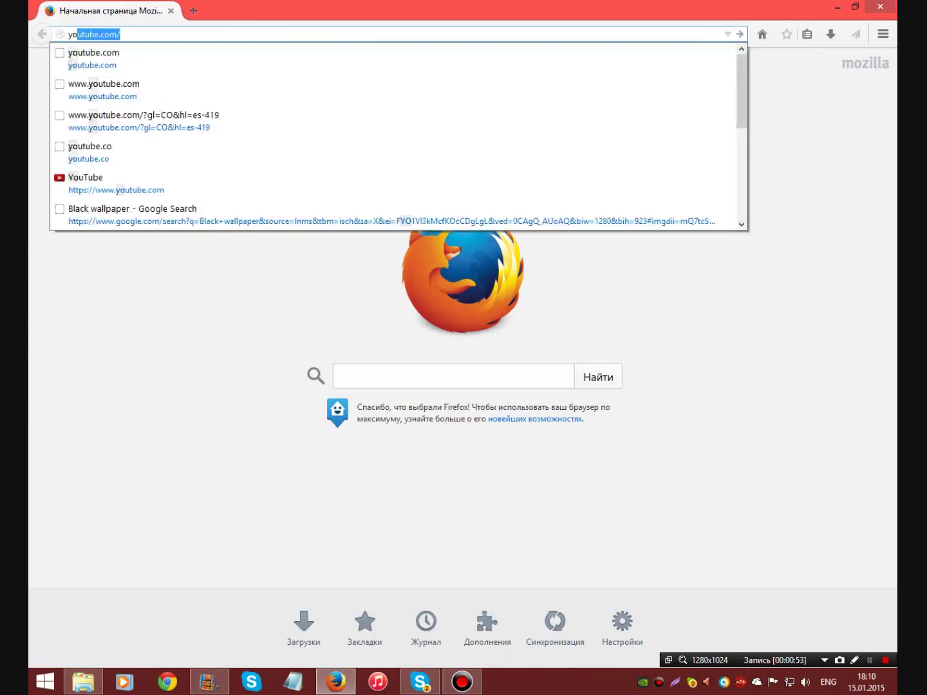
key("Return")
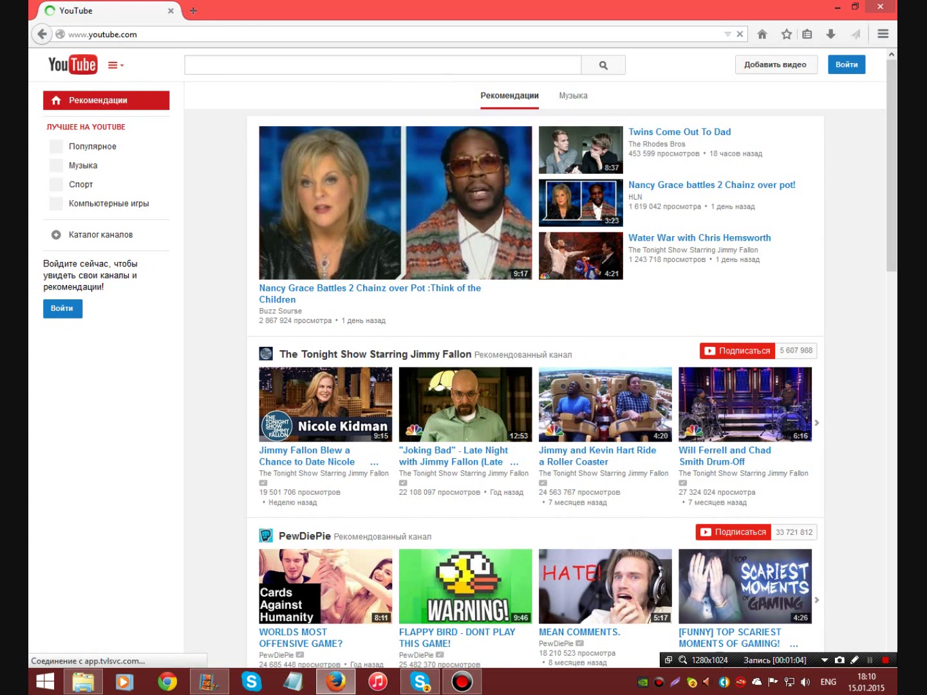
type("Gr")
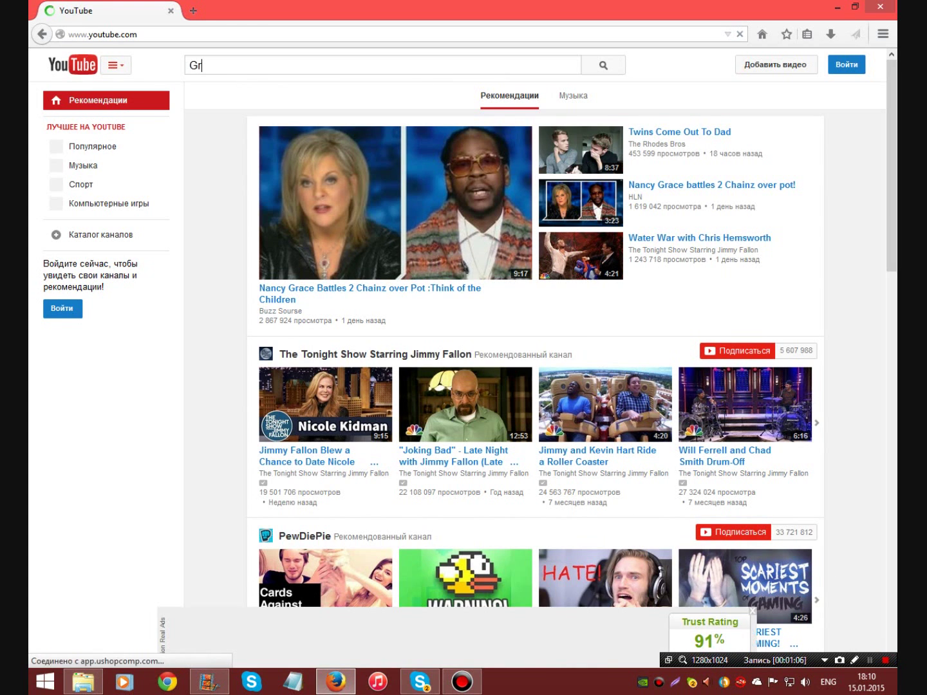
type("een screen effect")
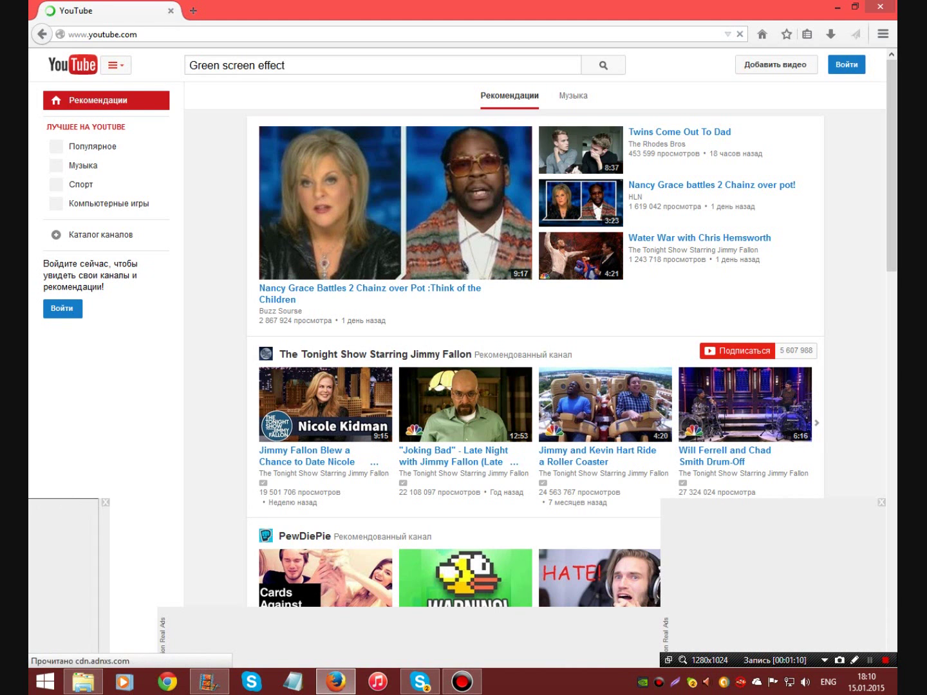
key("Return")
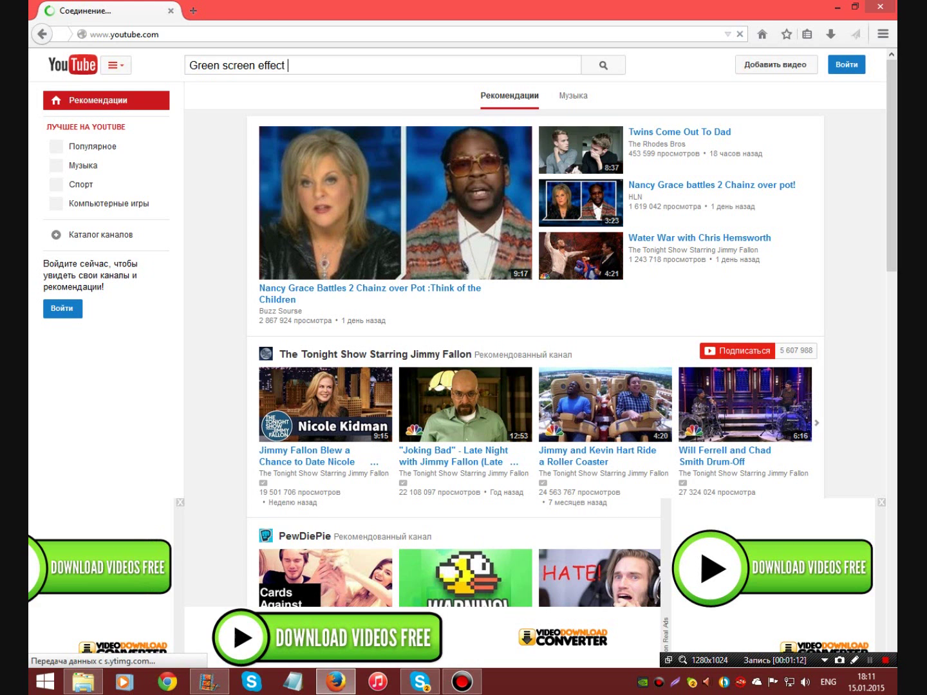
type("monkey")
key("Return")
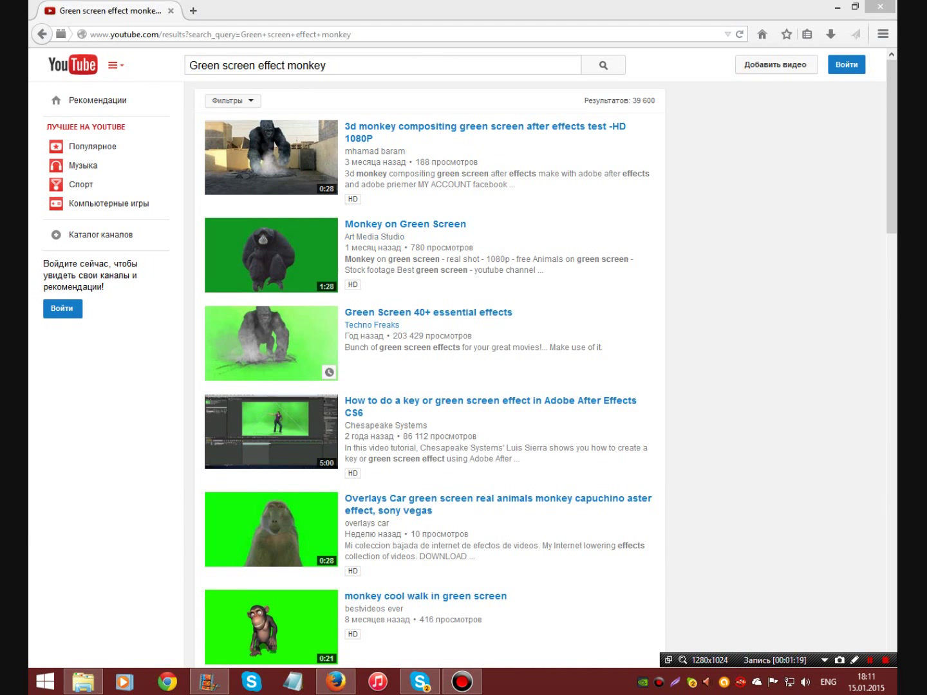
scroll(270, 343, "down", 5)
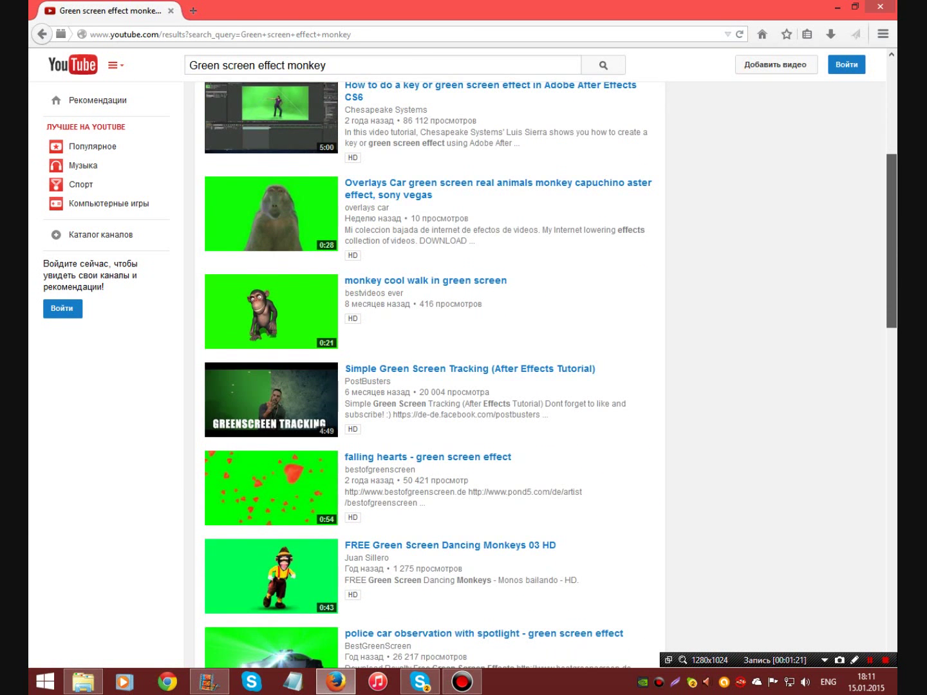
scroll(271, 343, "up", 5)
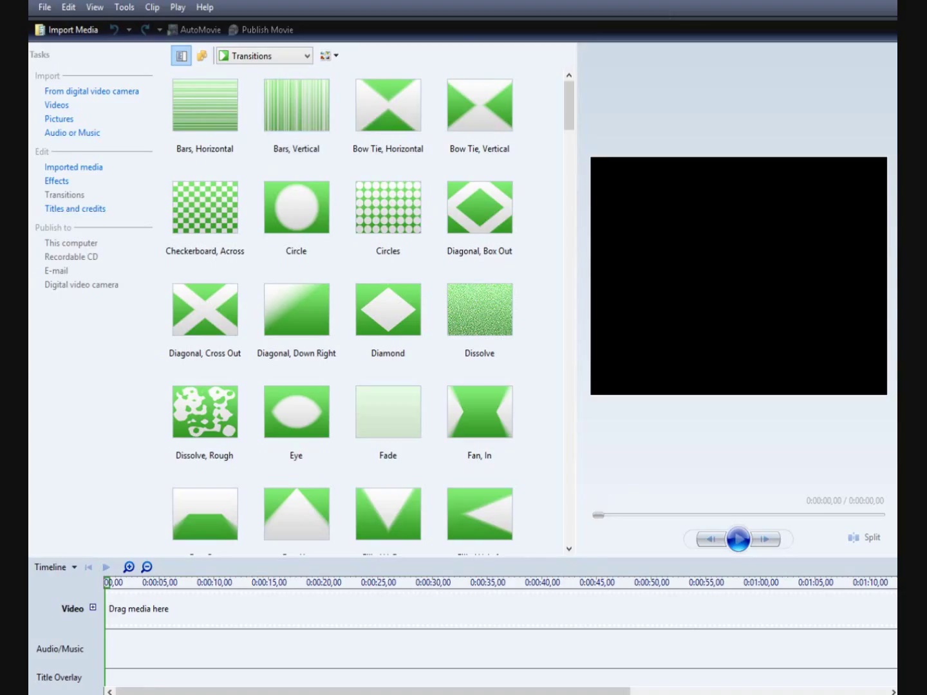
left_click(56, 105)
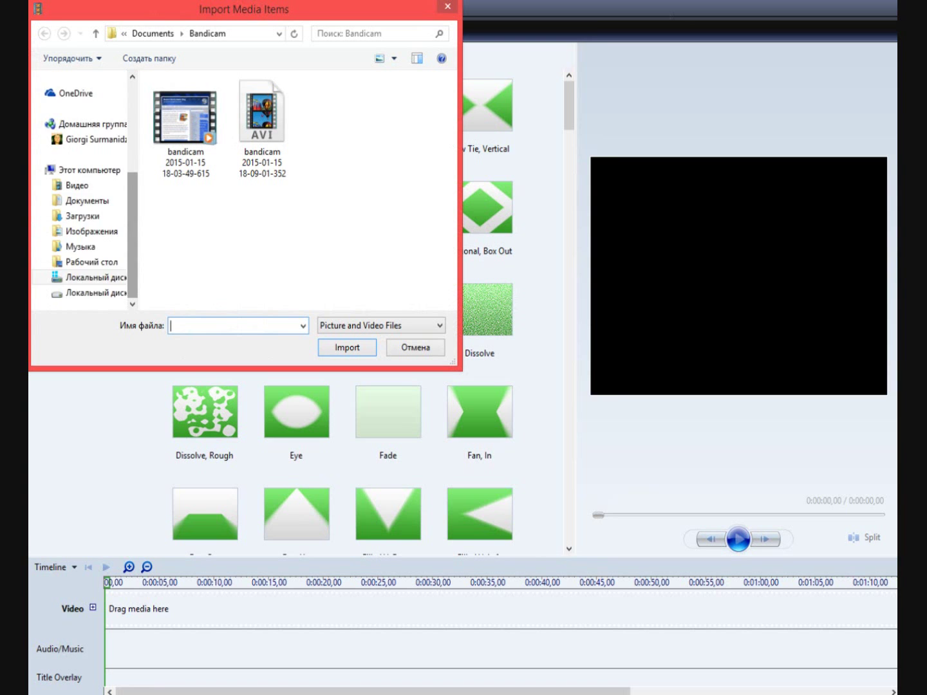
scroll(84, 245, "down", 2)
left_click(87, 138)
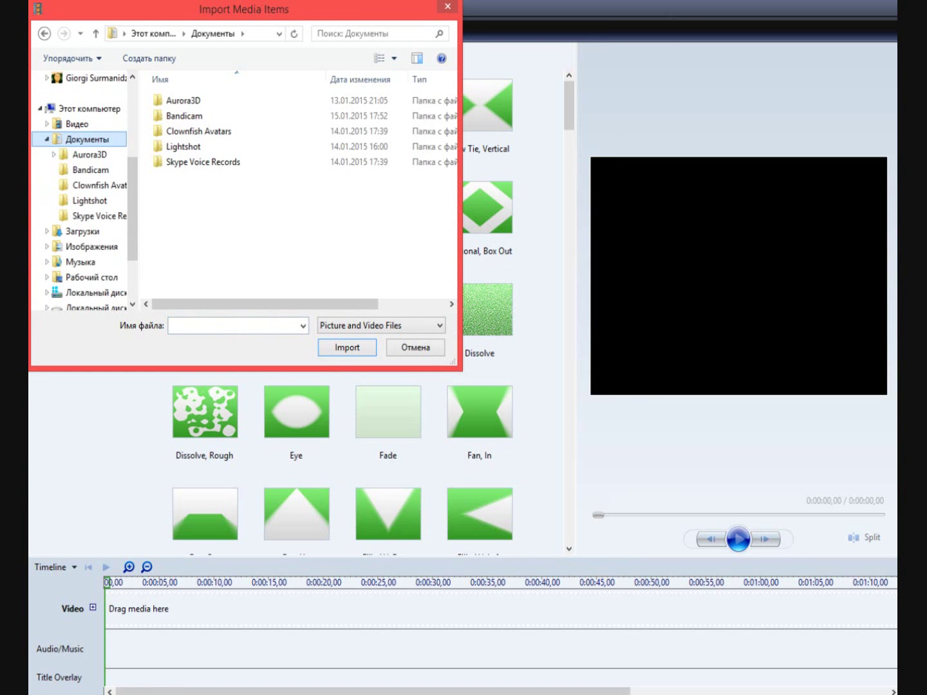
double_click(182, 116)
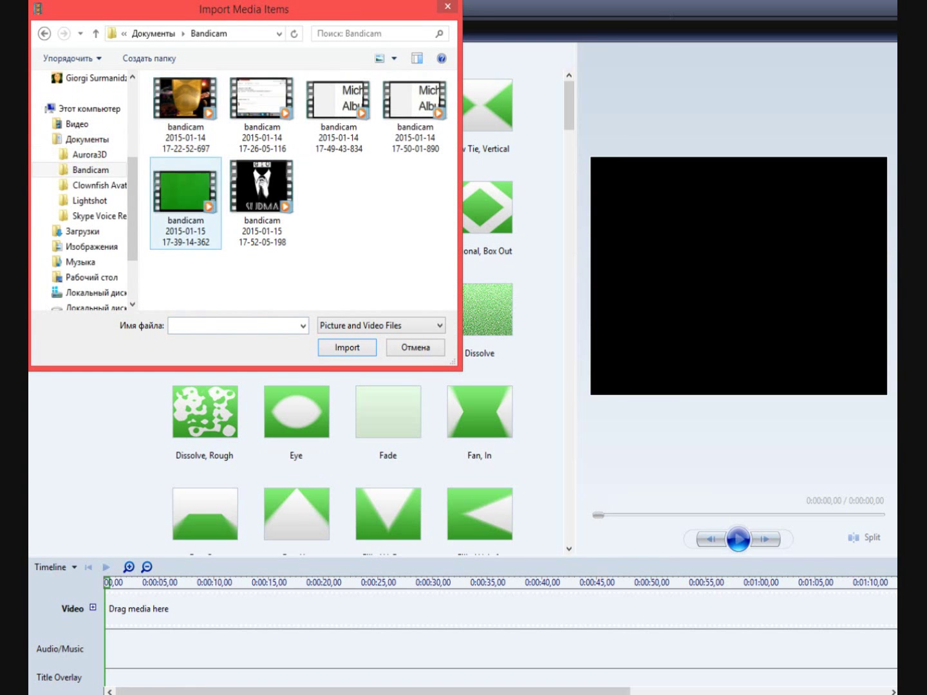
double_click(185, 193)
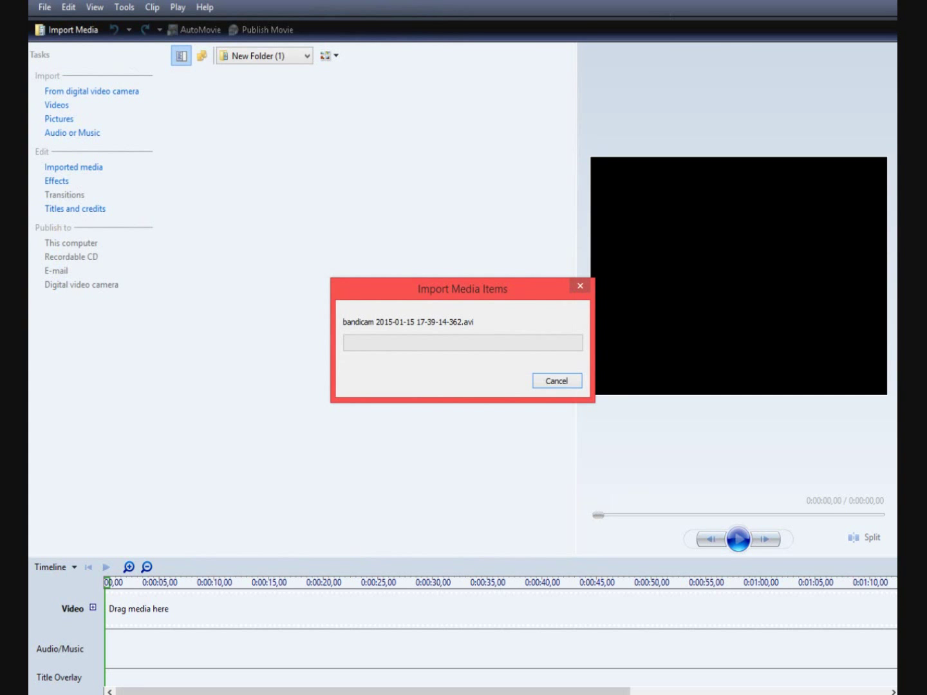
left_click_drag(203, 103, 157, 618)
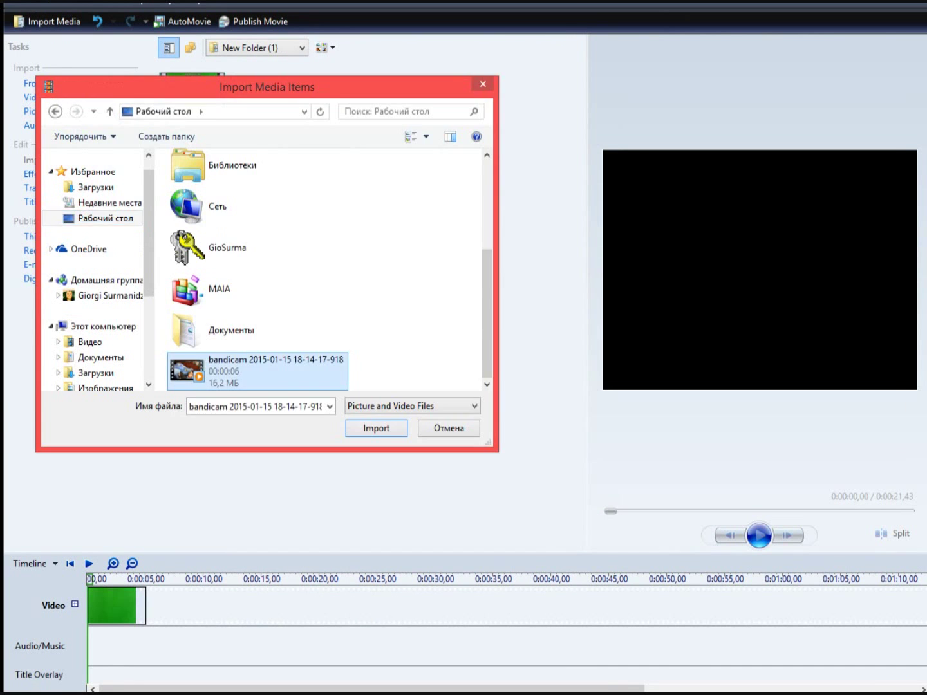
key("Return")
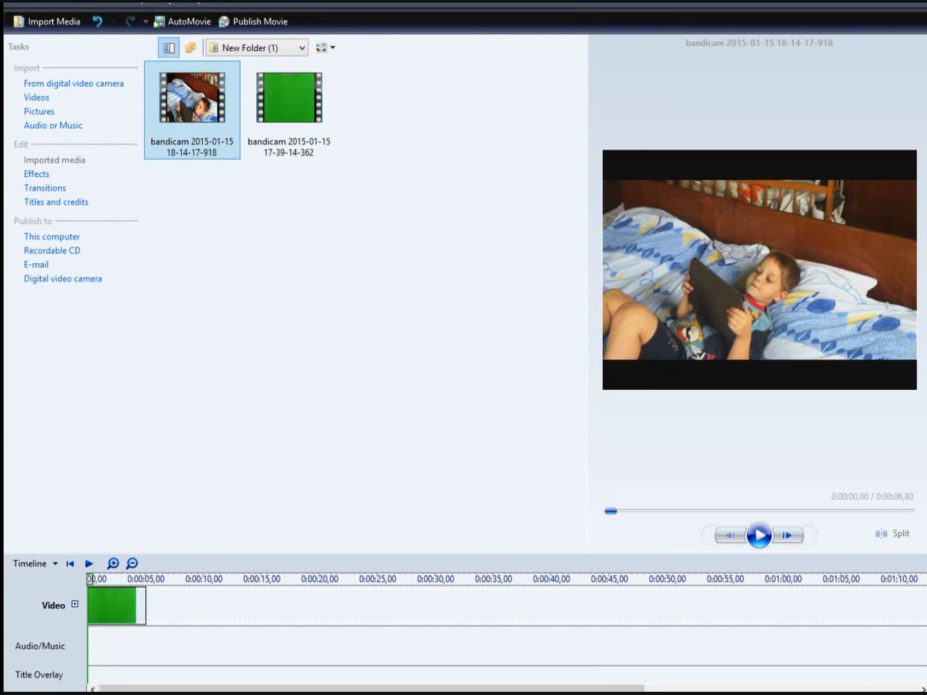
left_click_drag(192, 103, 184, 602)
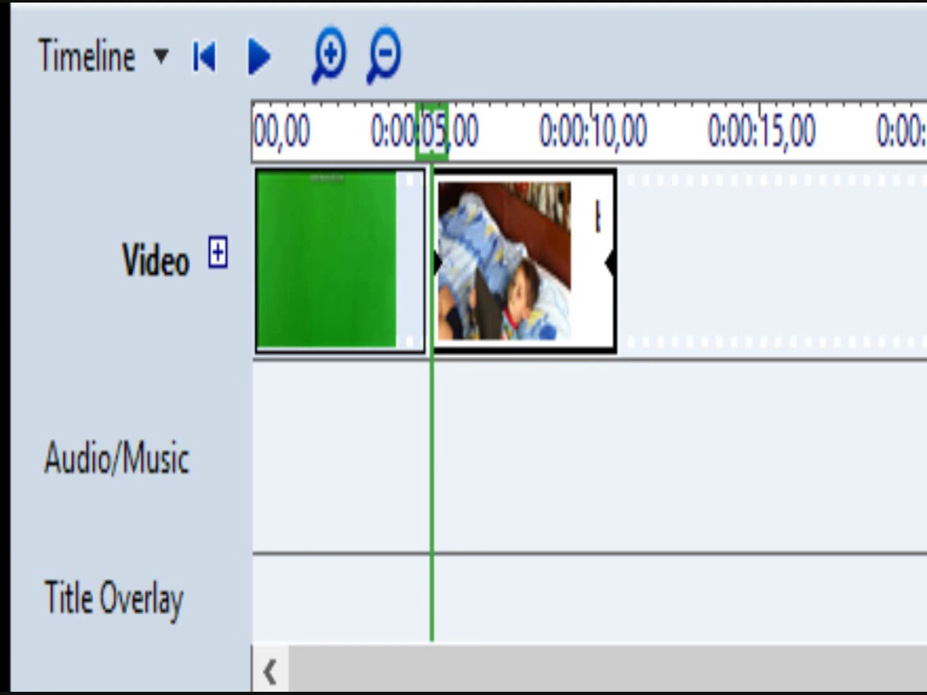
left_click_drag(552, 289, 429, 305)
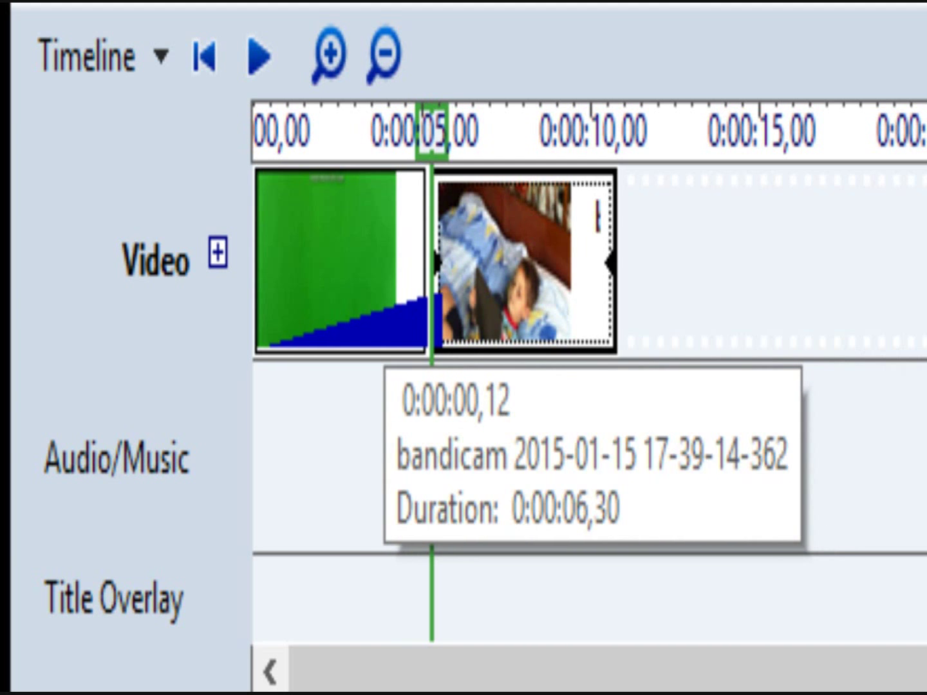
left_click_drag(379, 304, 375, 305)
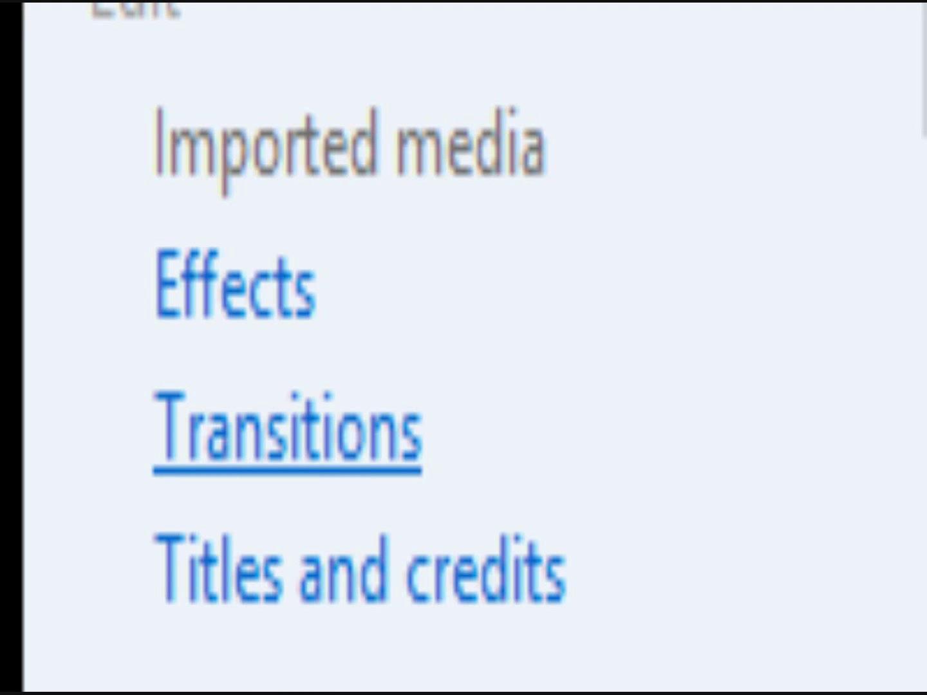
left_click(287, 427)
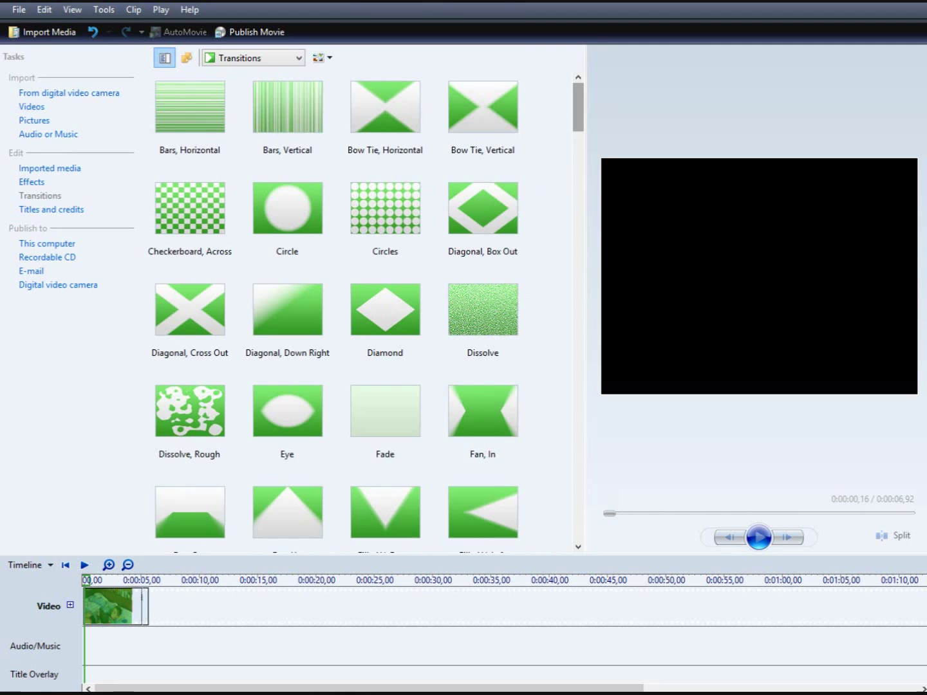
- Replace the Fade transition between the overlapped clips with RehanFX Chroma Green A 0.1, continuing unregistered and dismissing the trial notice
left_click_drag(578, 108, 578, 212)
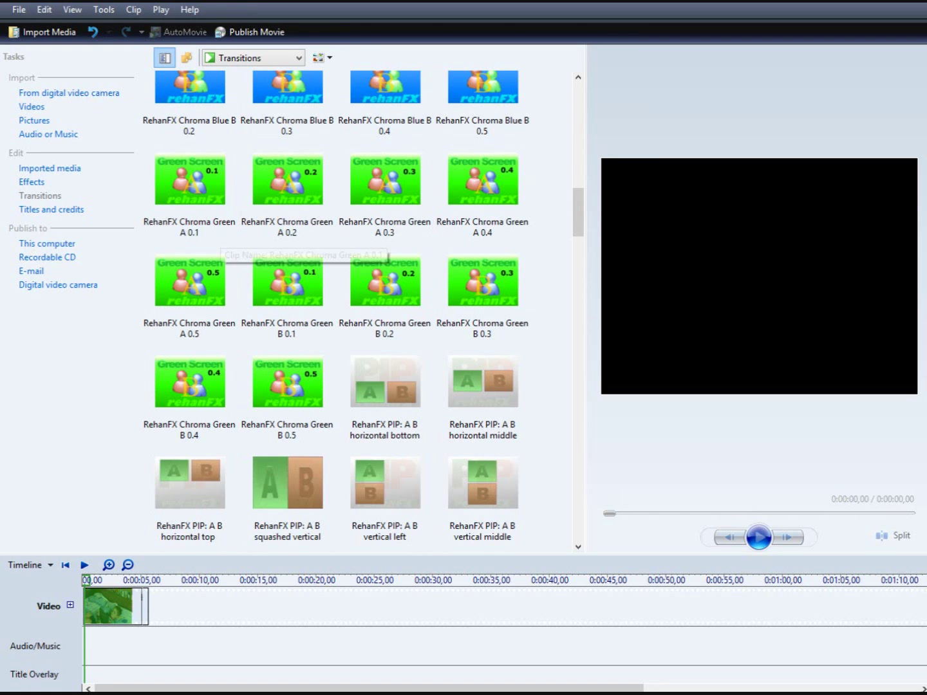
left_click_drag(190, 222, 109, 606)
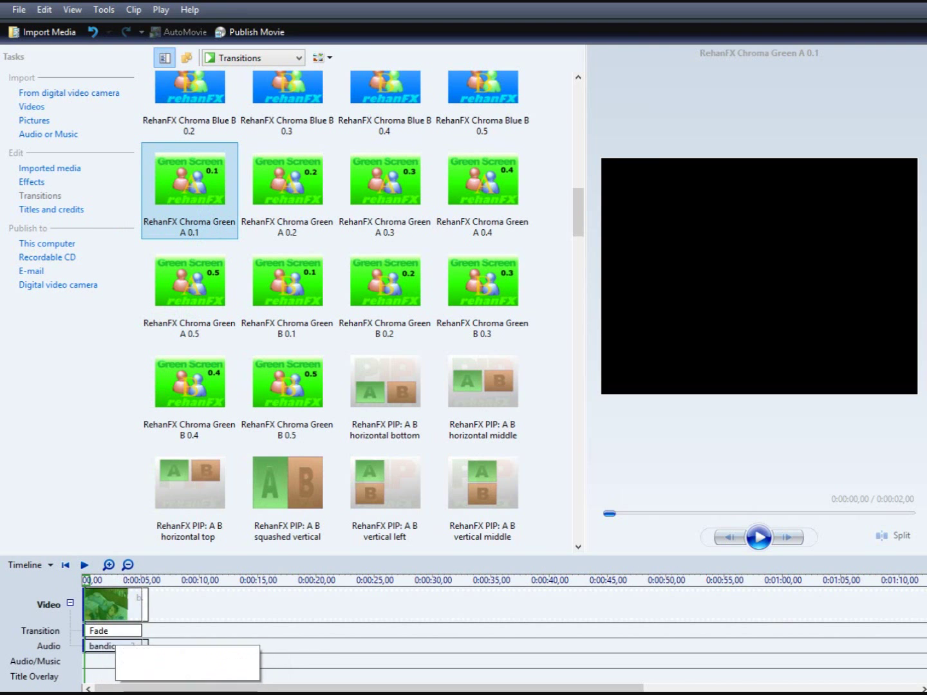
left_click_drag(106, 631, 105, 630)
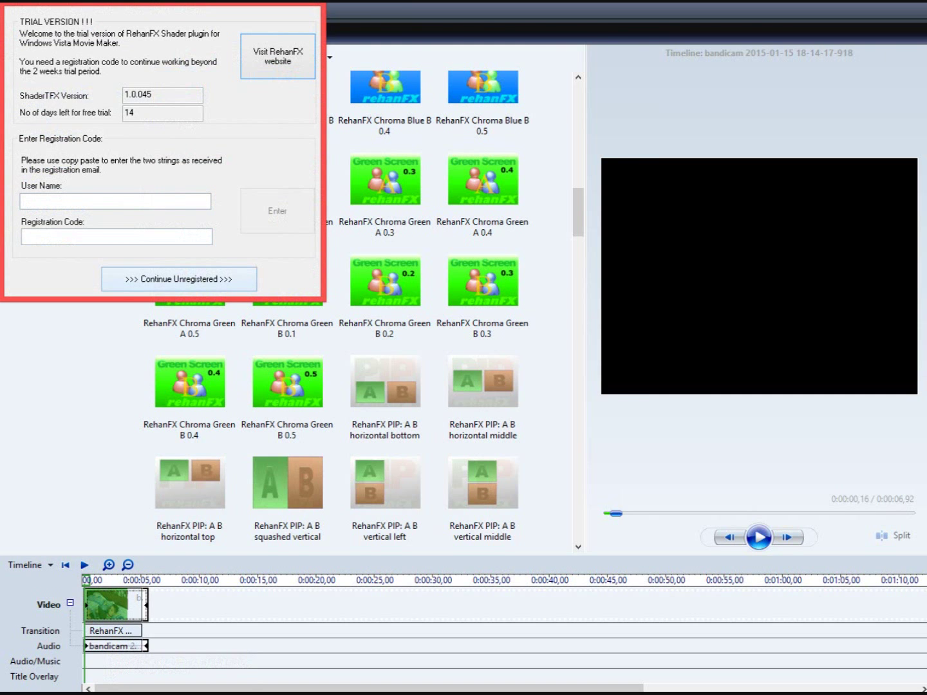
left_click(179, 278)
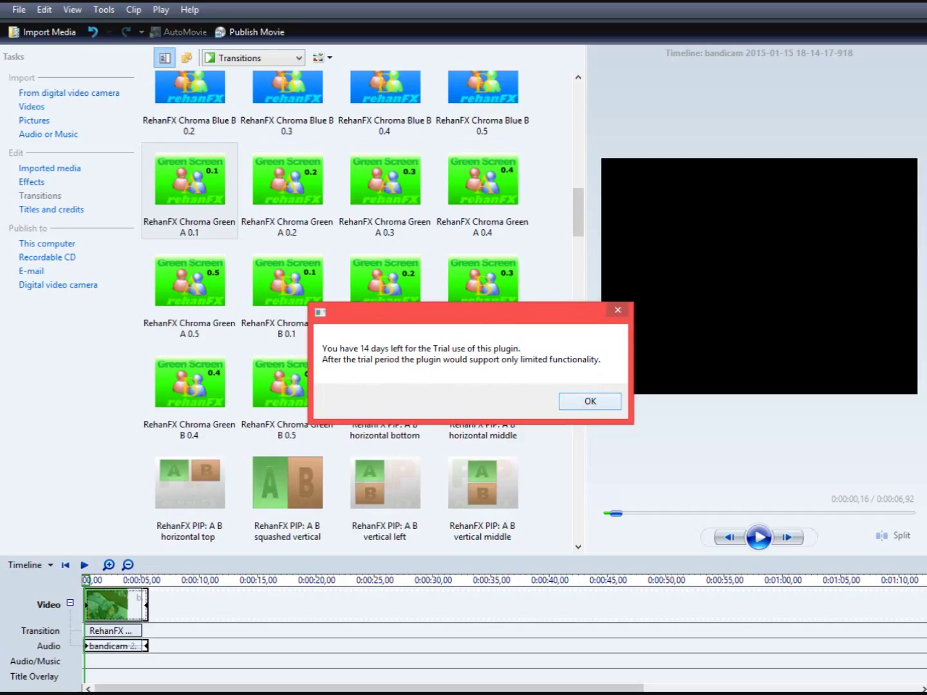
key("Return")
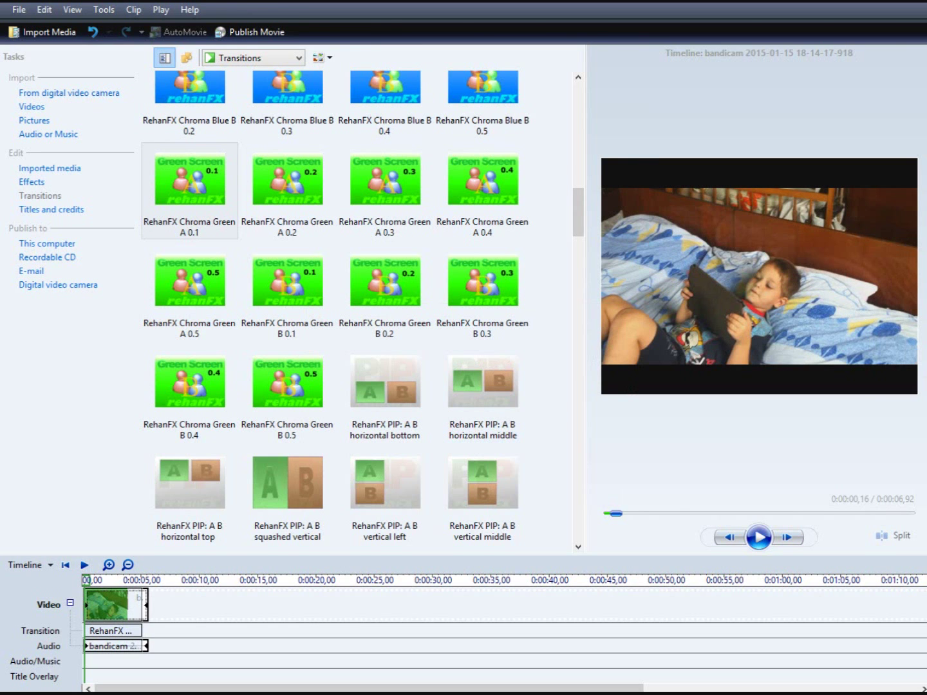
left_click_drag(586, 302, 250, 303)
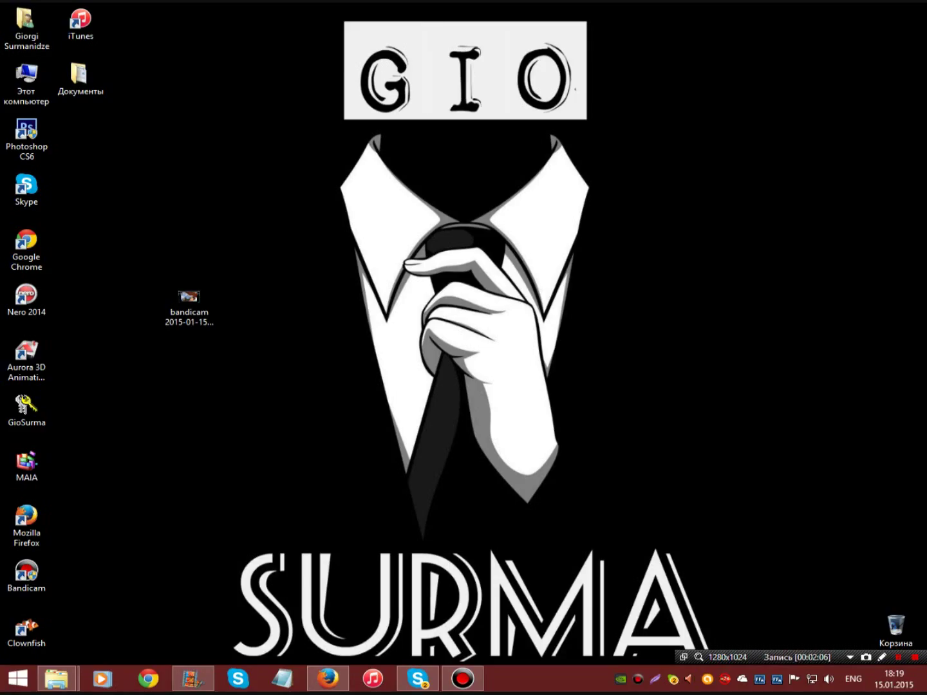
left_click_drag(188, 298, 80, 136)
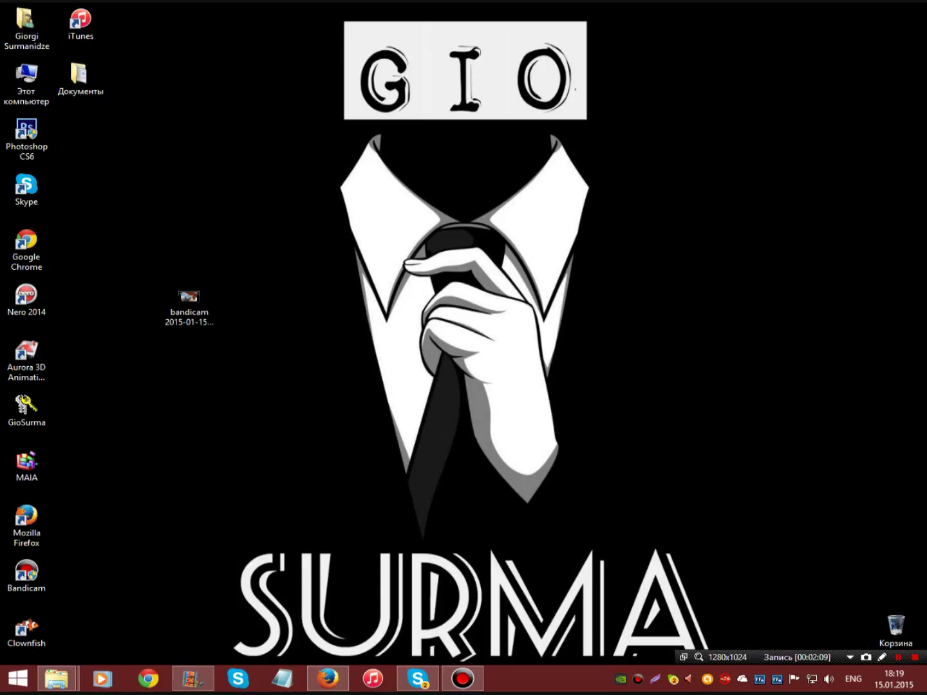
left_click_drag(205, 86, 557, 278)
left_click_drag(576, 281, 628, 299)
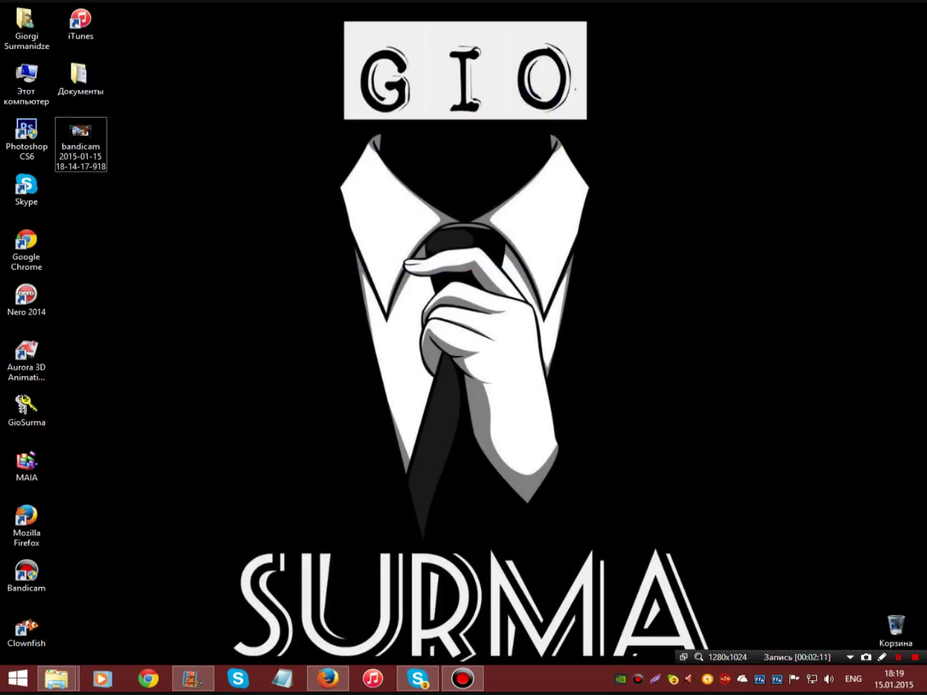